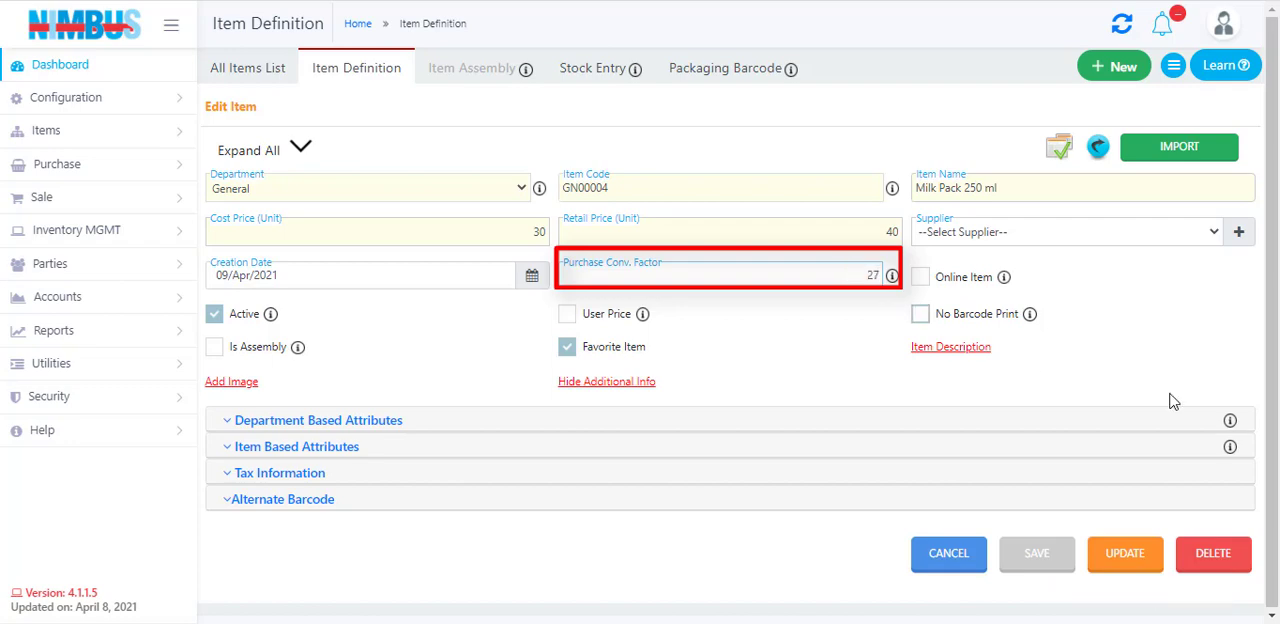
# Update the Milk Pack 250 ml item record and confirm the update
pyautogui.click(1130, 555)
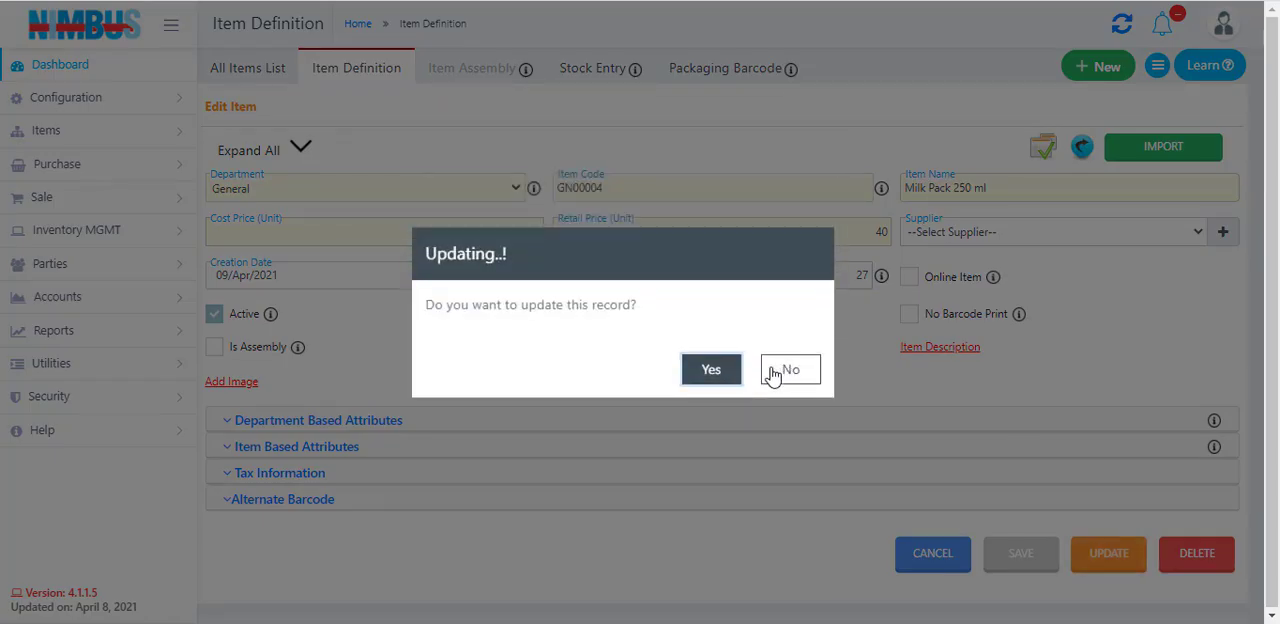
pyautogui.click(722, 369)
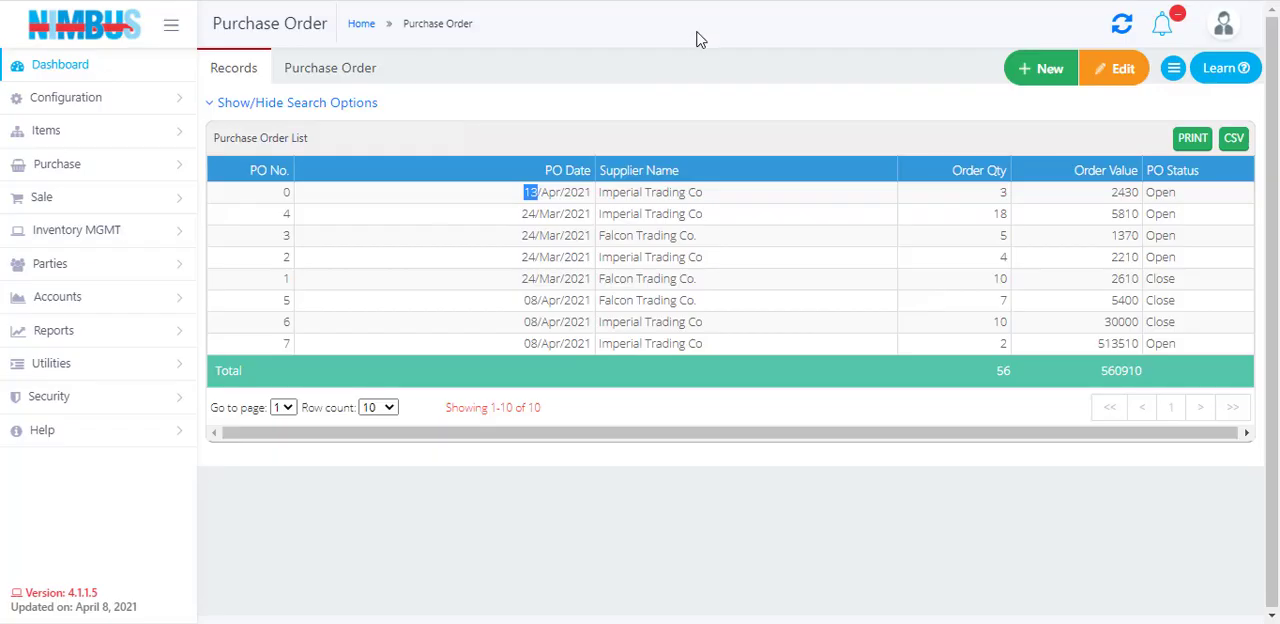
# Create a new purchase order with Imperial Trading Co as the supplier
pyautogui.click(1040, 76)
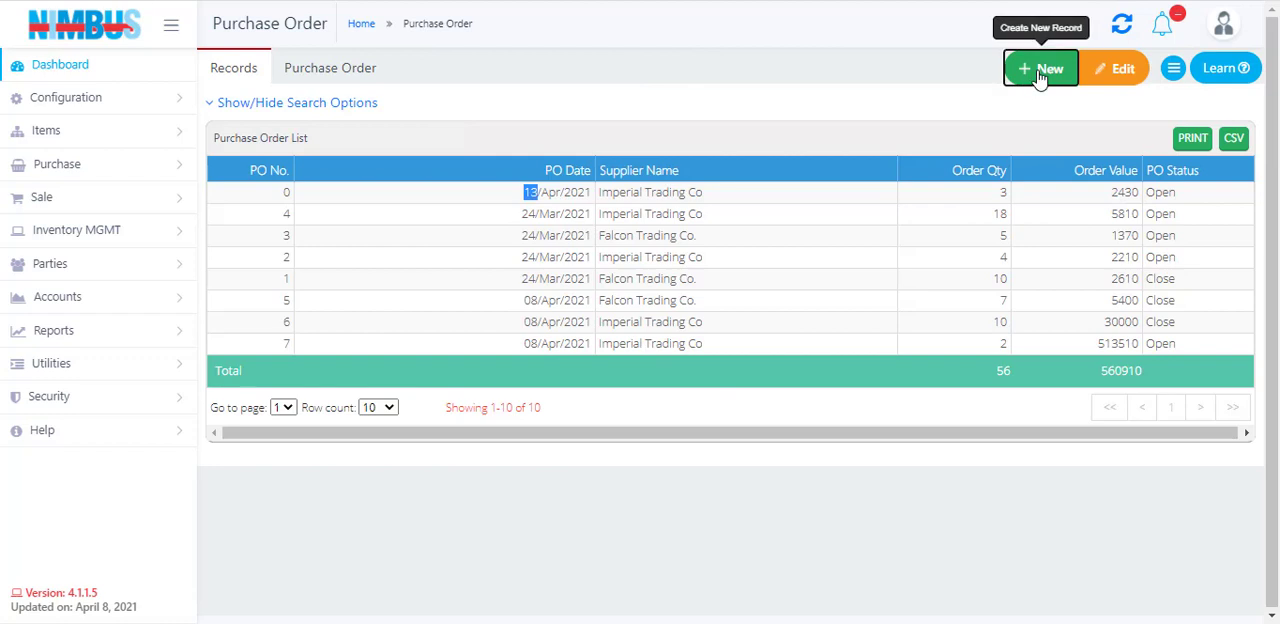
pyautogui.click(325, 110)
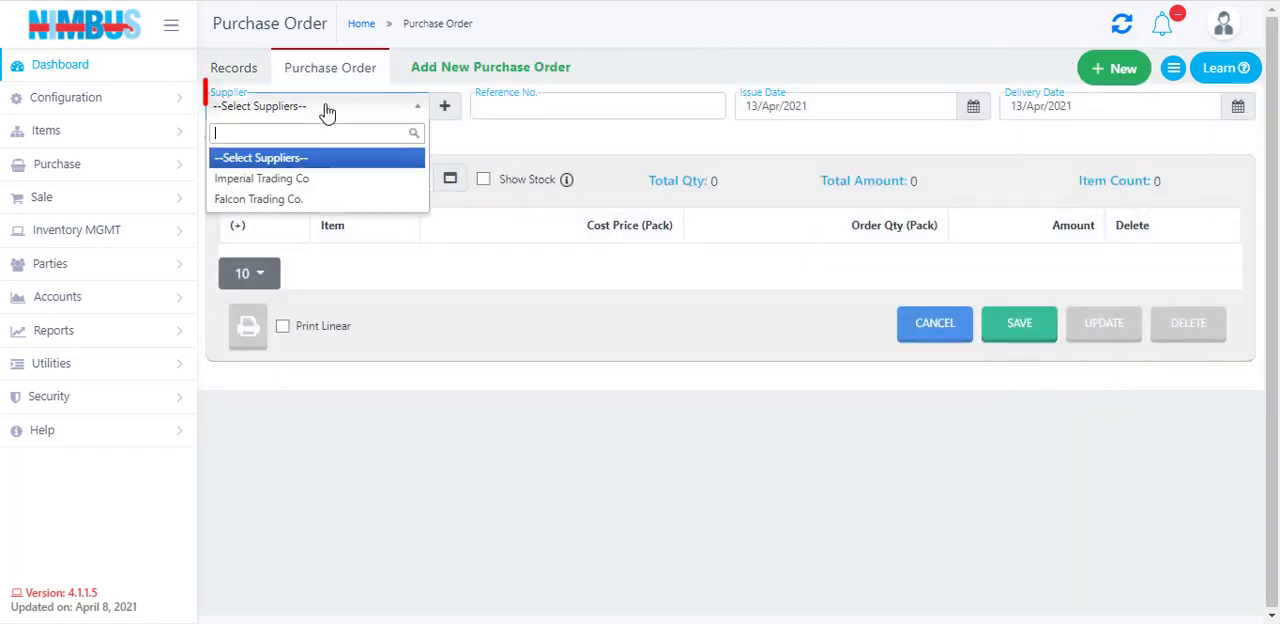
pyautogui.click(300, 180)
# Find Milk Pack 250 ml by searching "milk", add it to the purchase order and set its order quantity to 4 packs
pyautogui.click(331, 176)
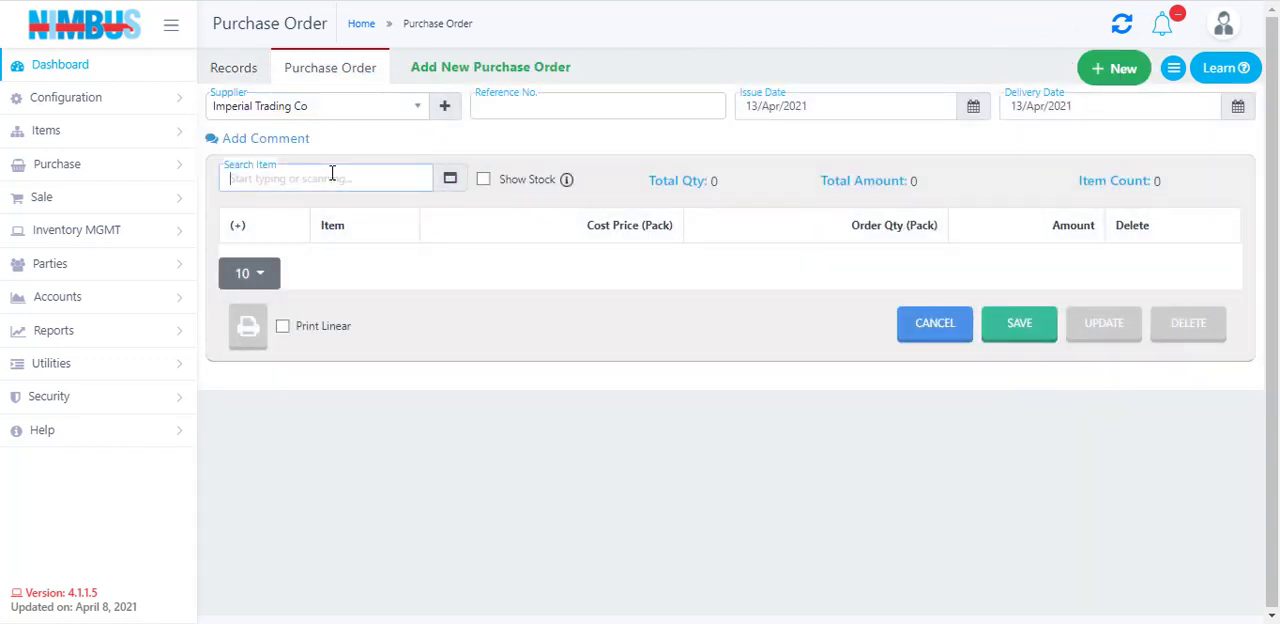
pyautogui.write('milk')
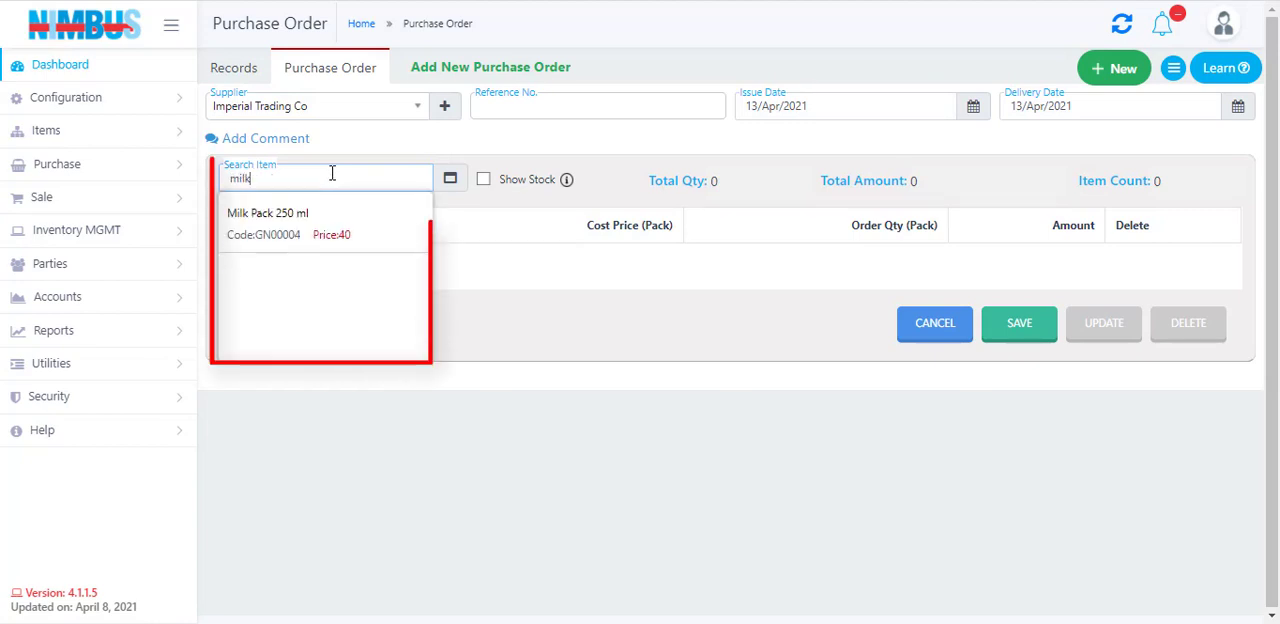
pyautogui.press('Return')
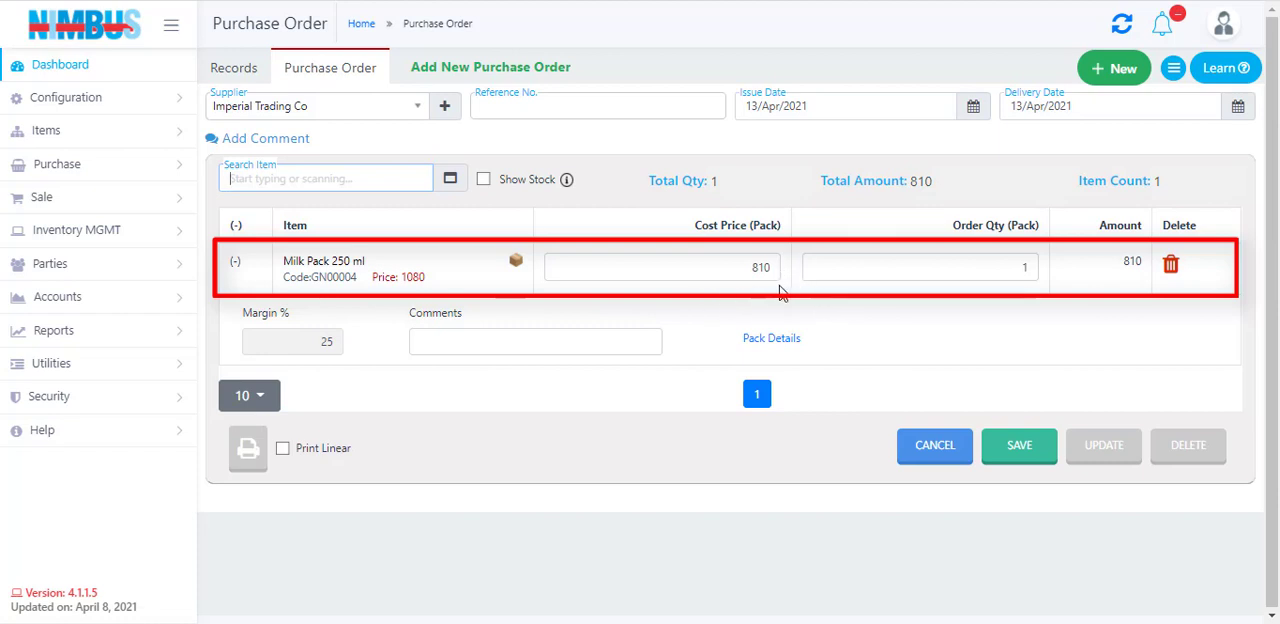
pyautogui.click(959, 273)
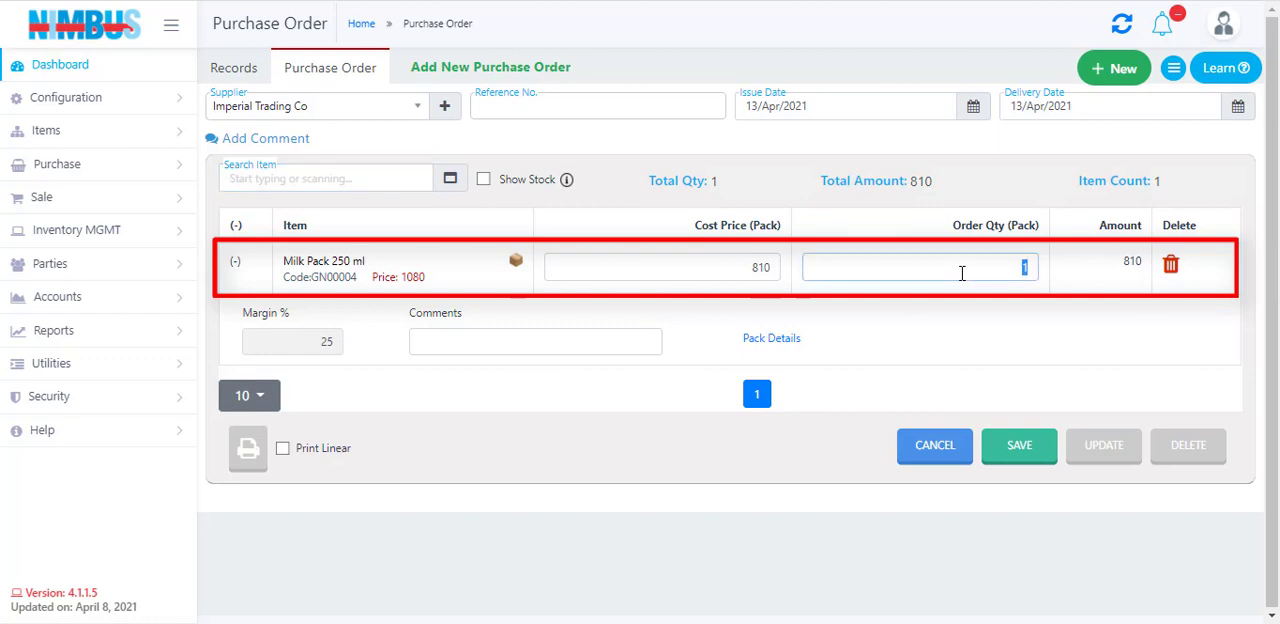
pyautogui.press('Tab')
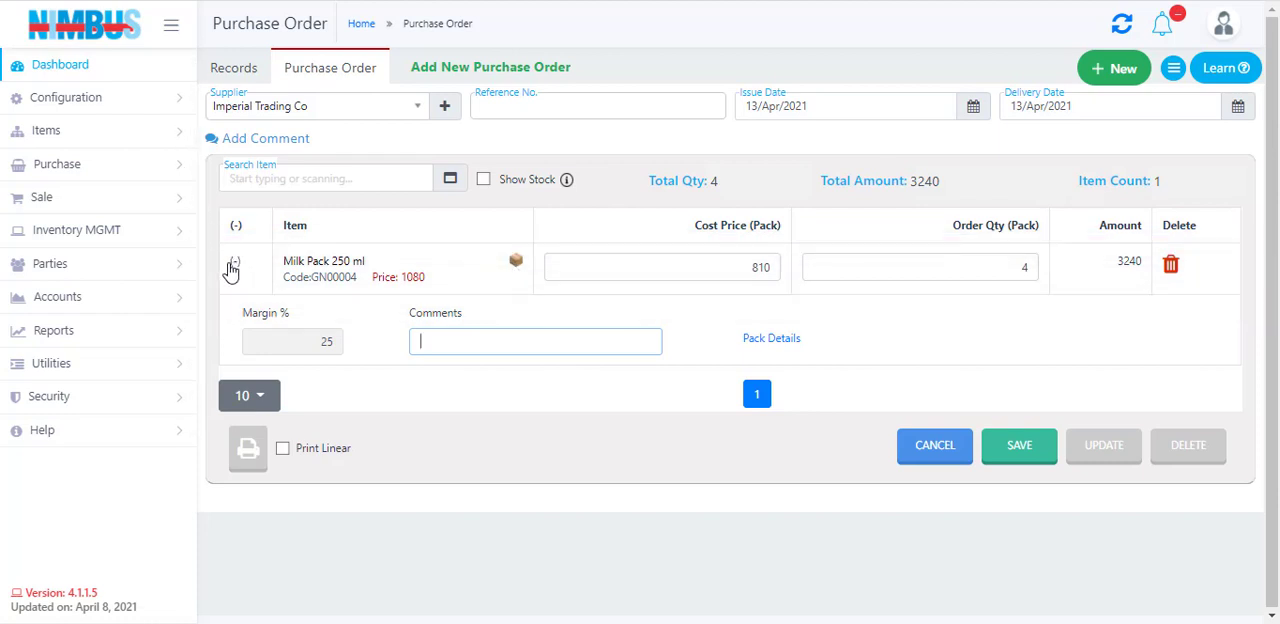
# Check the milk item's pack details, close them, and save the purchase order with confirmation
pyautogui.click(771, 340)
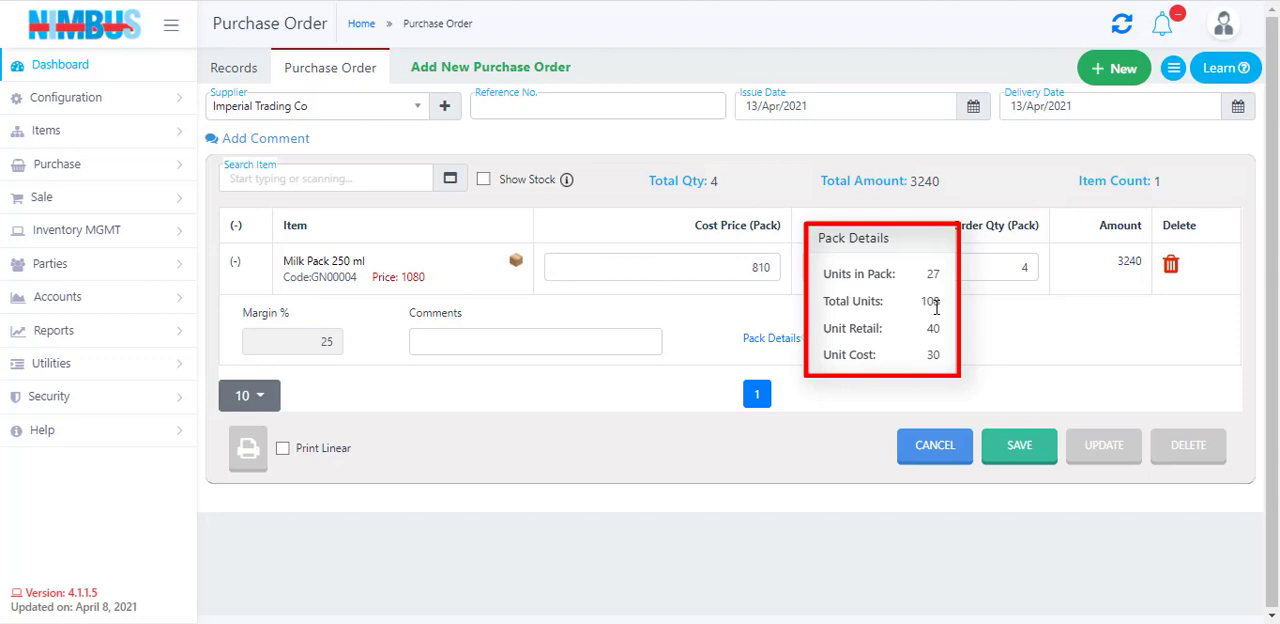
pyautogui.click(1041, 325)
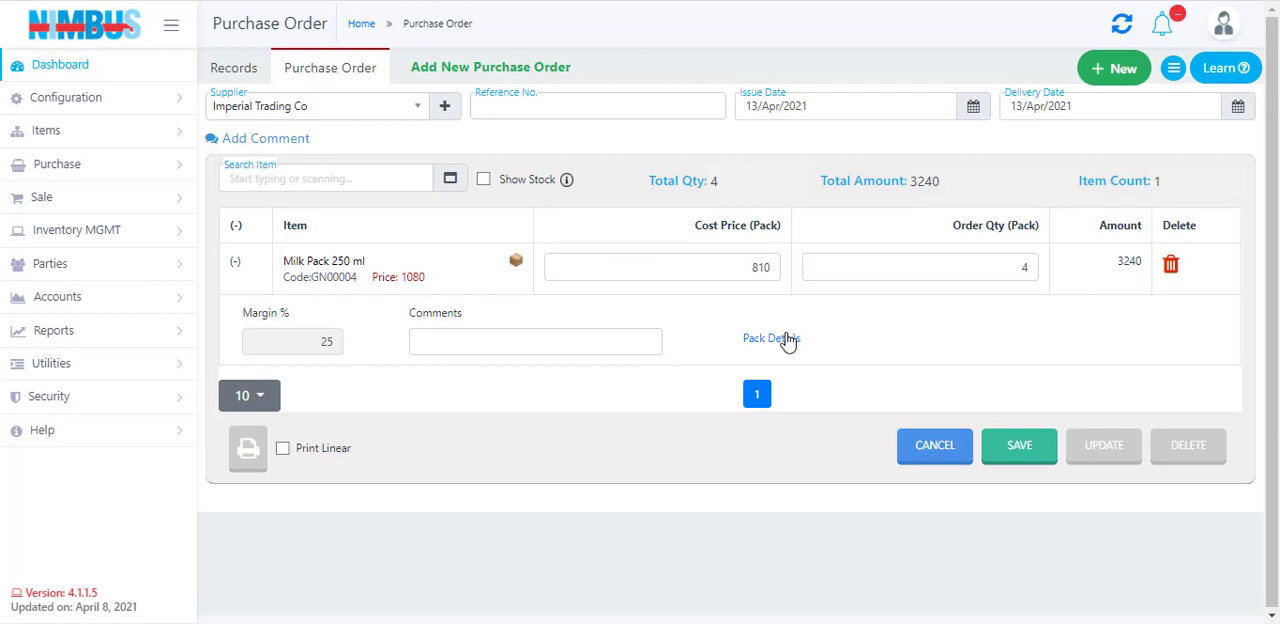
pyautogui.click(1018, 450)
pyautogui.click(710, 370)
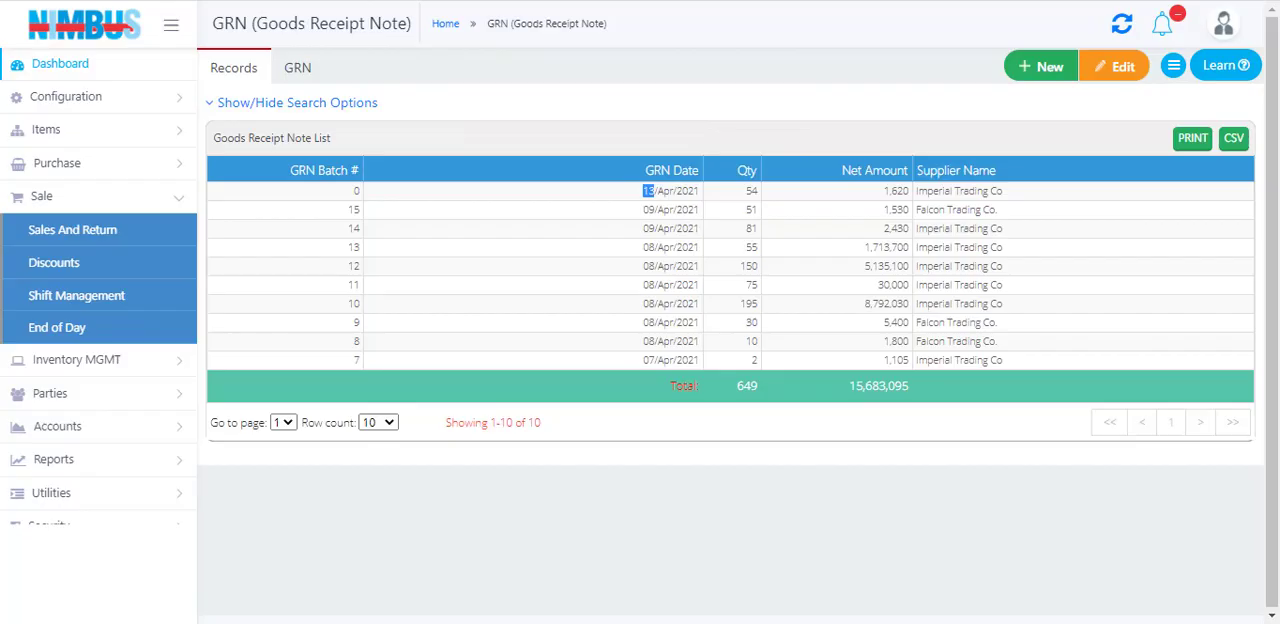
# Create a new goods receipt note with Imperial Trading Co as the supplier
pyautogui.click(1044, 68)
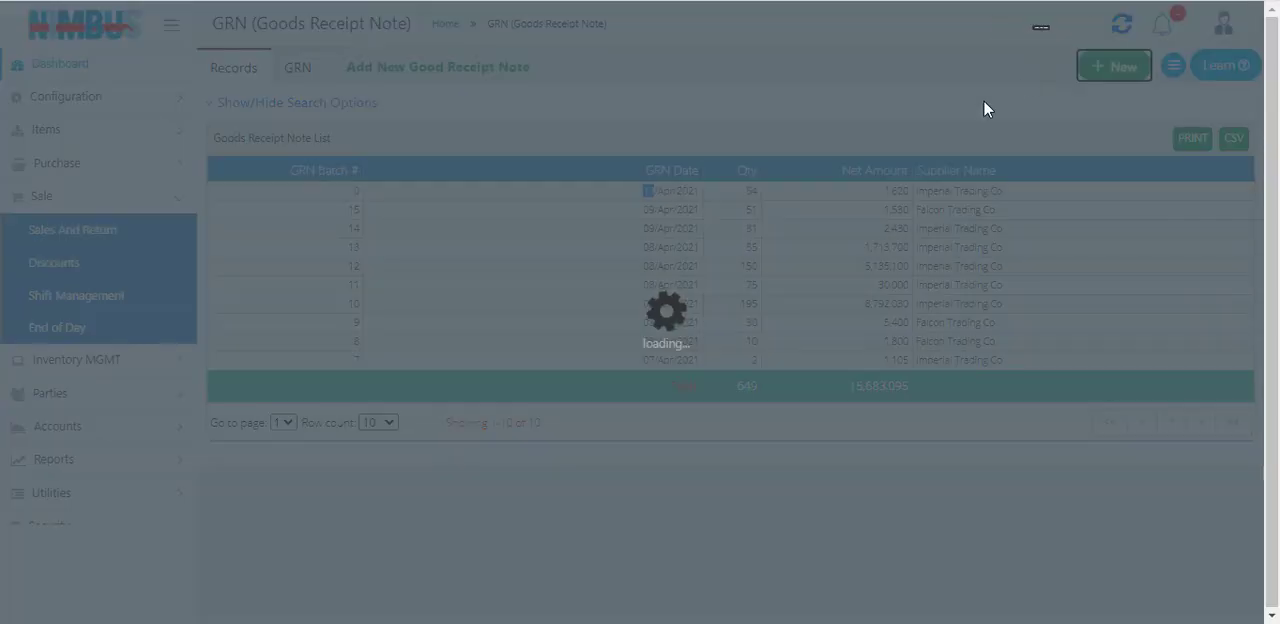
pyautogui.click(346, 108)
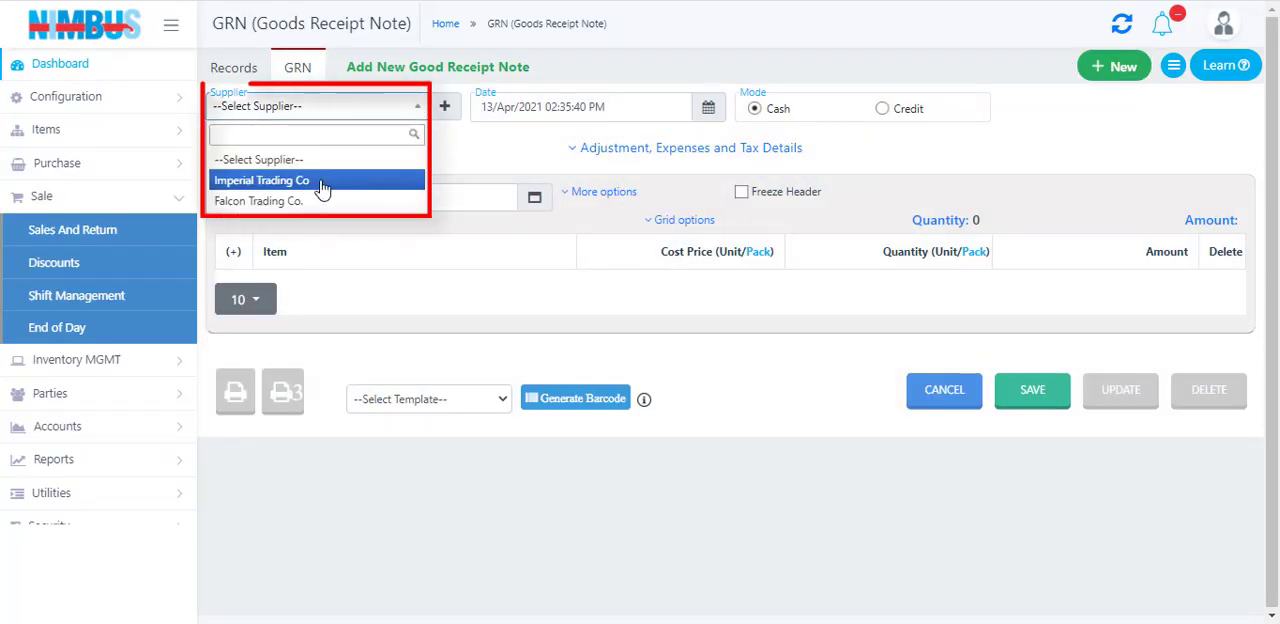
pyautogui.click(318, 181)
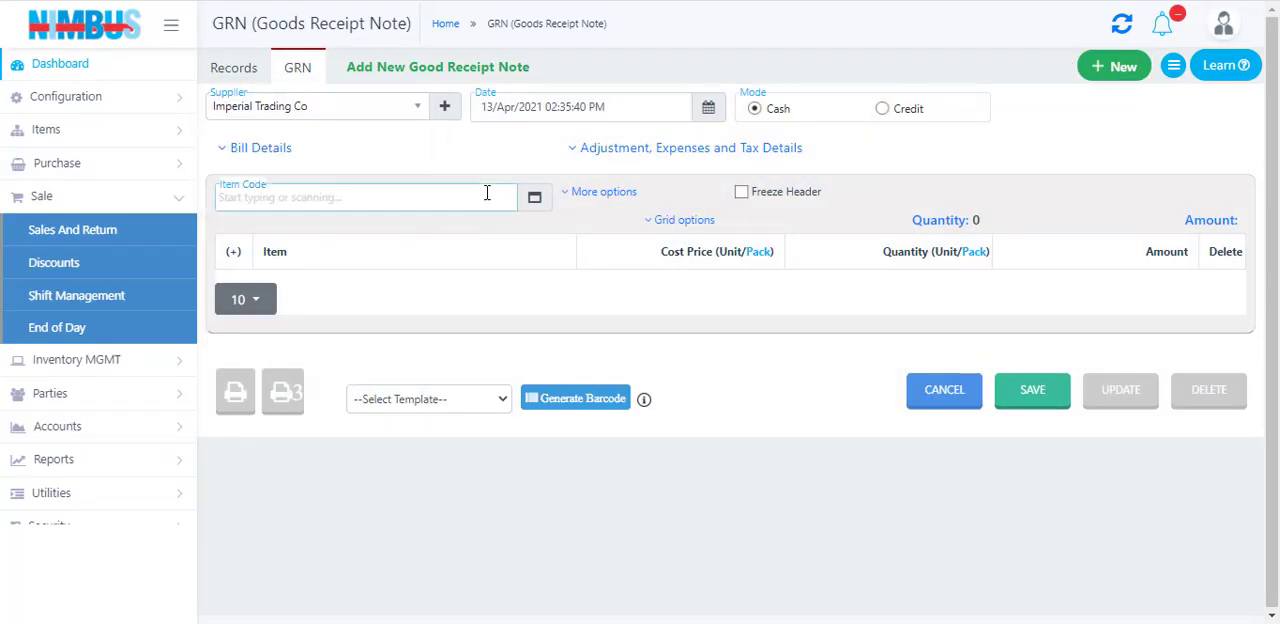
# Find Milk Pack 250 ml by searching "milk", add it to the goods receipt note and set its quantity to 3 packs
pyautogui.write('milk')
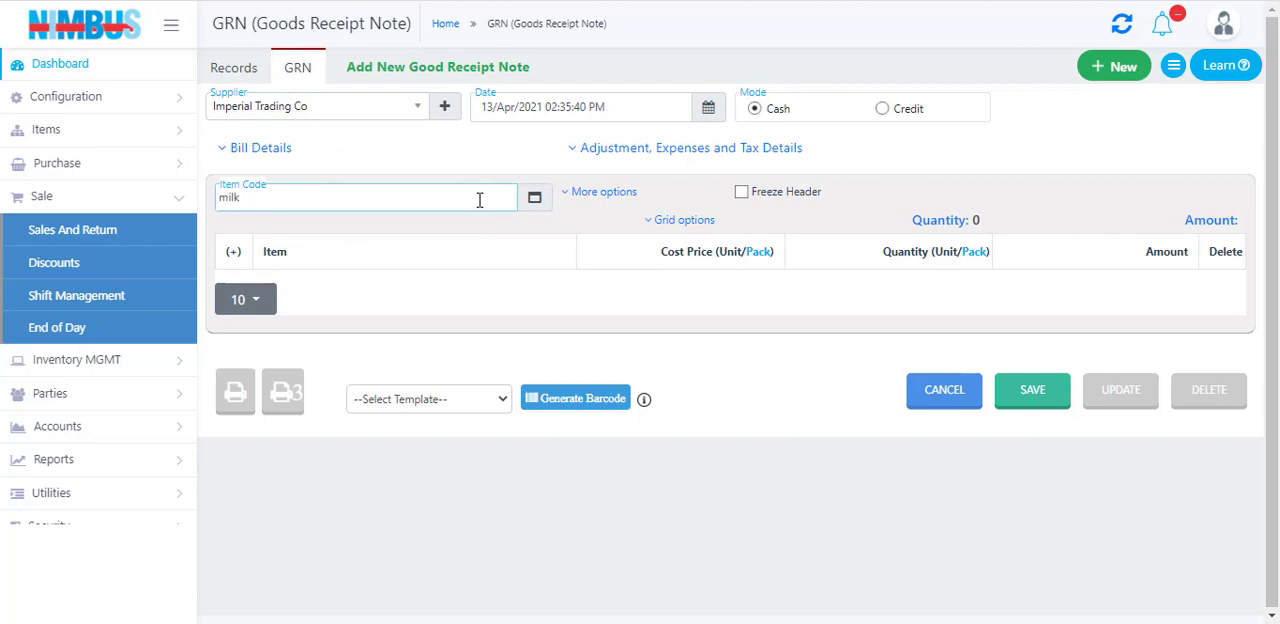
pyautogui.click(377, 259)
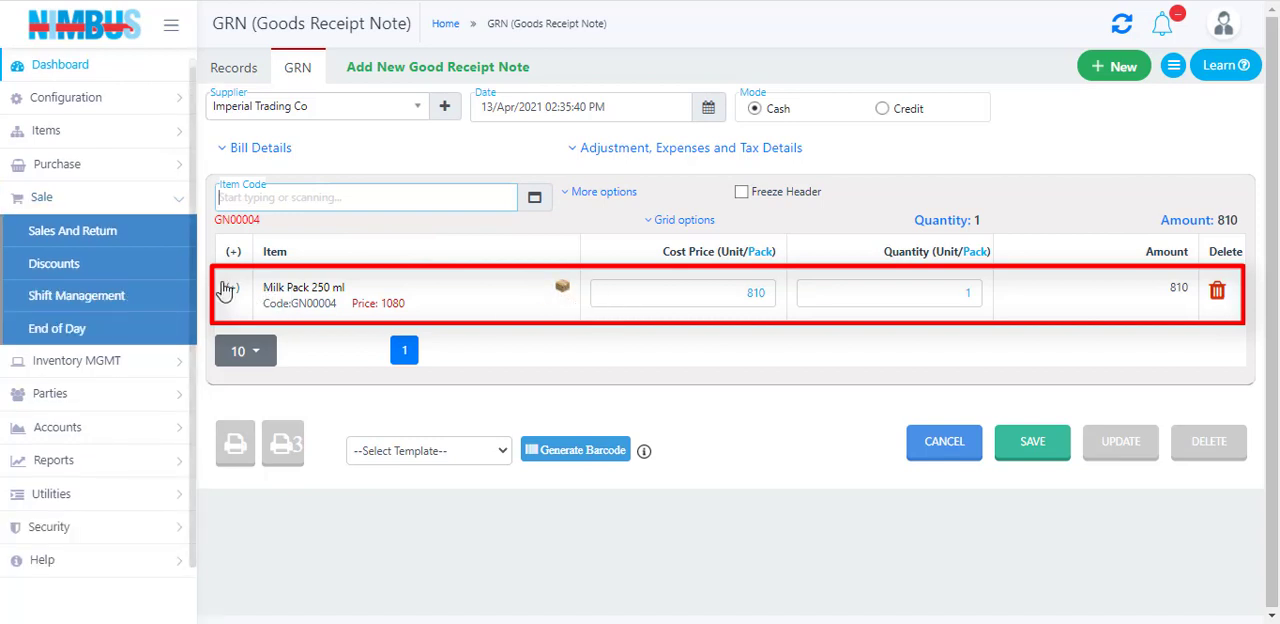
pyautogui.click(927, 287)
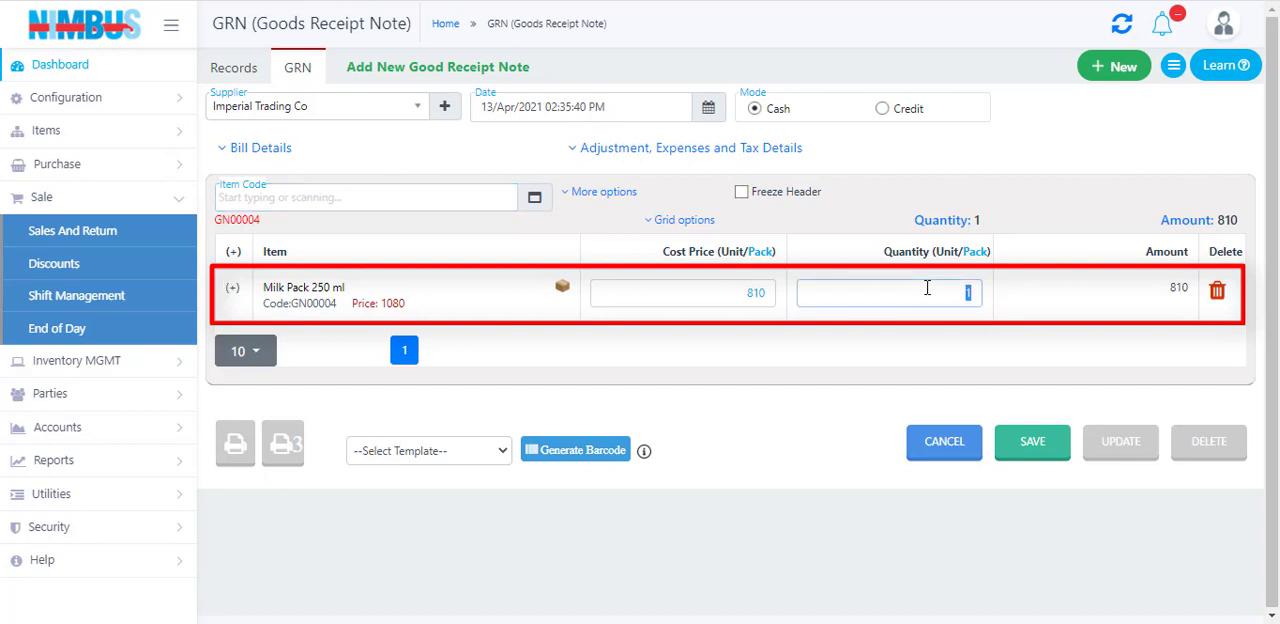
pyautogui.press('Tab')
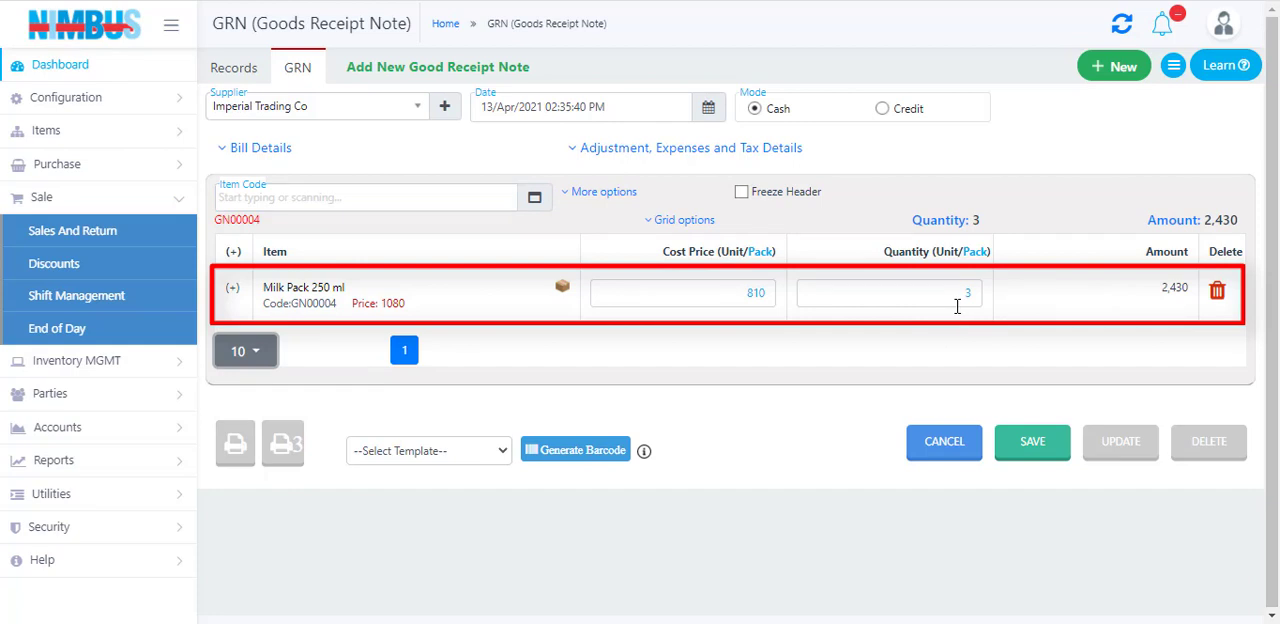
# Expand the milk item's row to check its pack details, and save the goods receipt note with confirmation
pyautogui.click(232, 287)
pyautogui.click(620, 386)
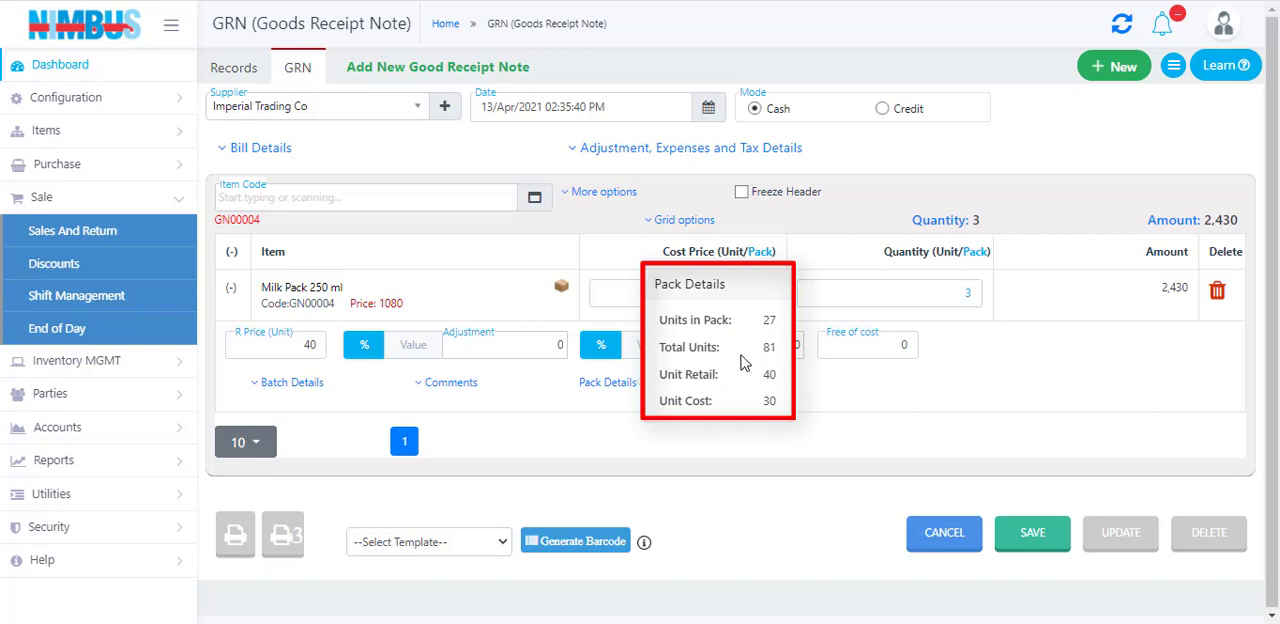
pyautogui.click(1002, 360)
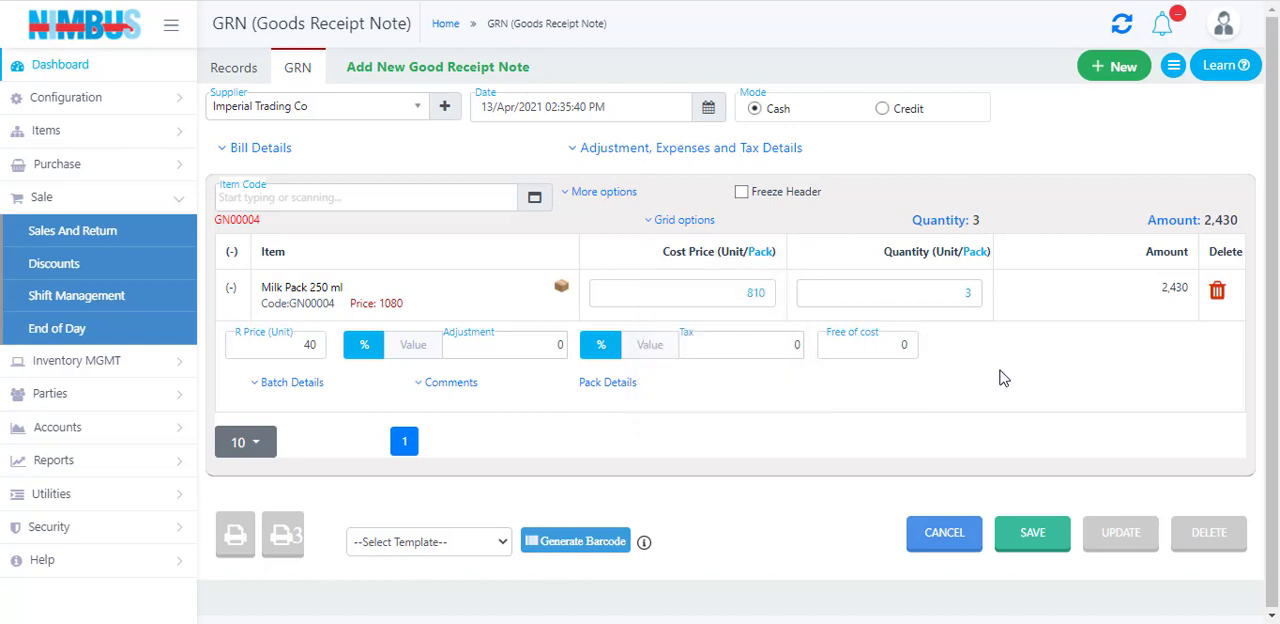
pyautogui.click(1035, 538)
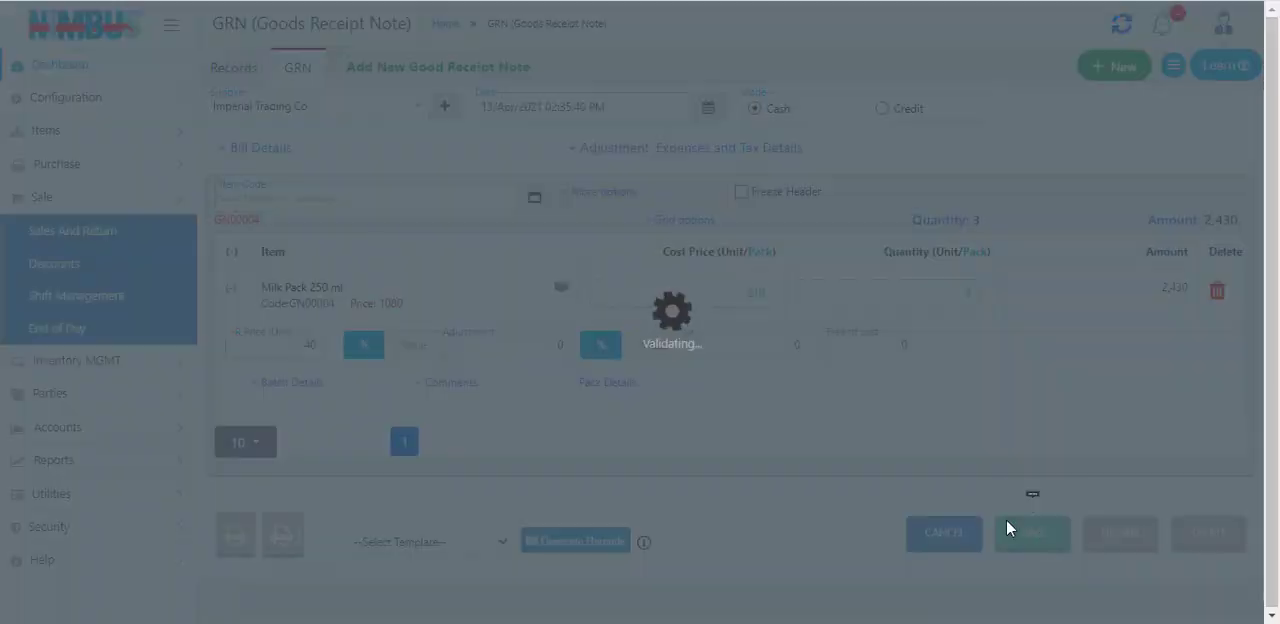
pyautogui.click(726, 366)
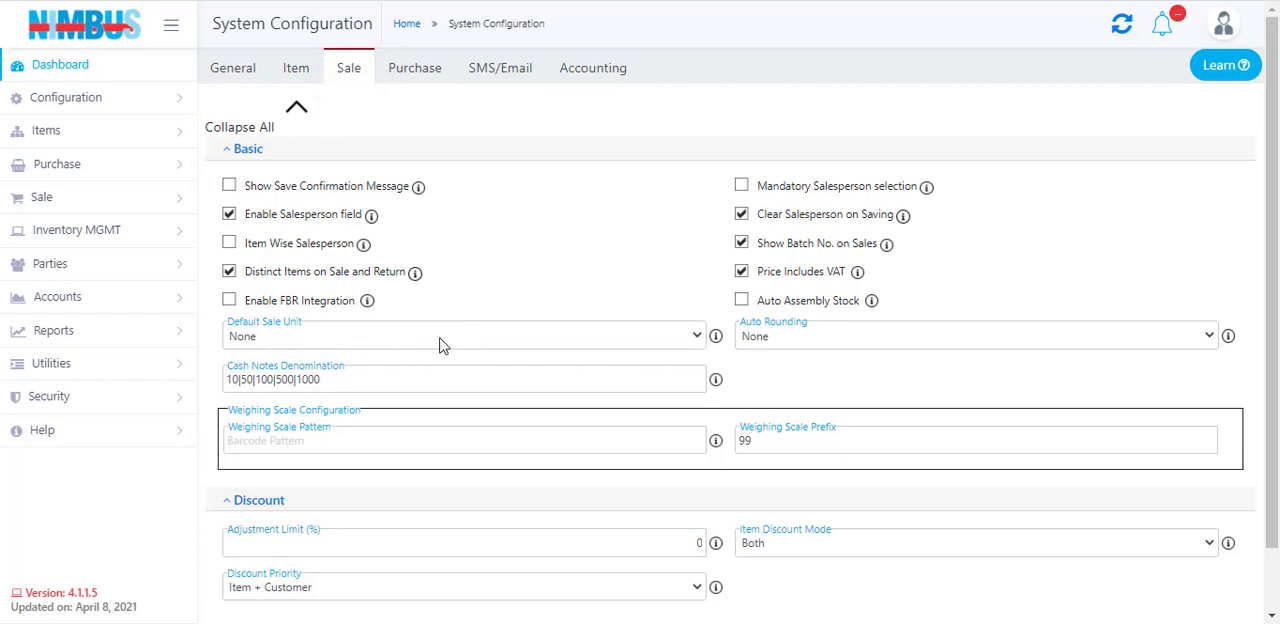
# Set the Default Sale Unit to Single in the sale configuration and confirm the update
pyautogui.click(697, 338)
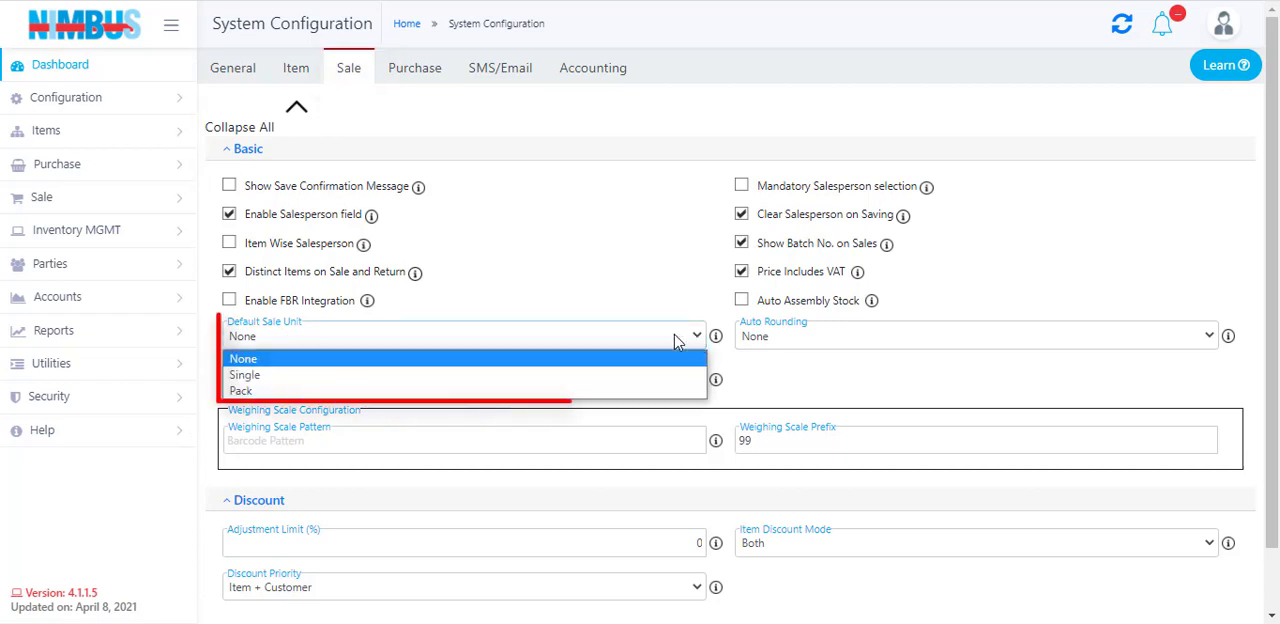
pyautogui.click(489, 375)
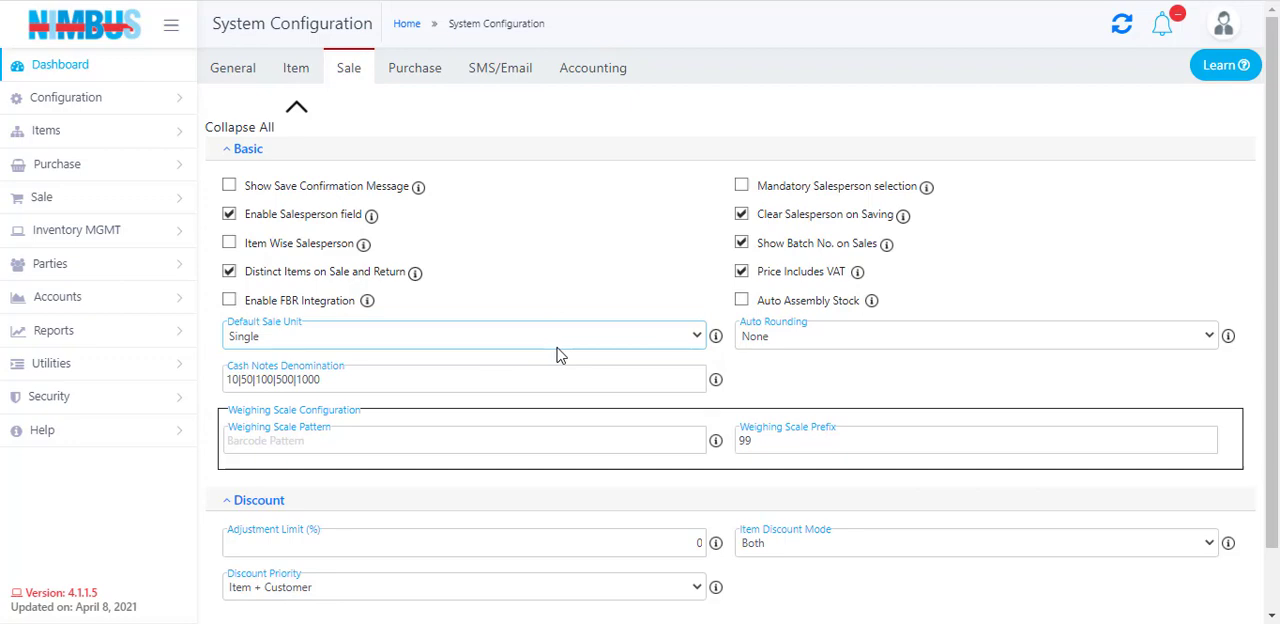
pyautogui.scroll(-1, 560, 358)
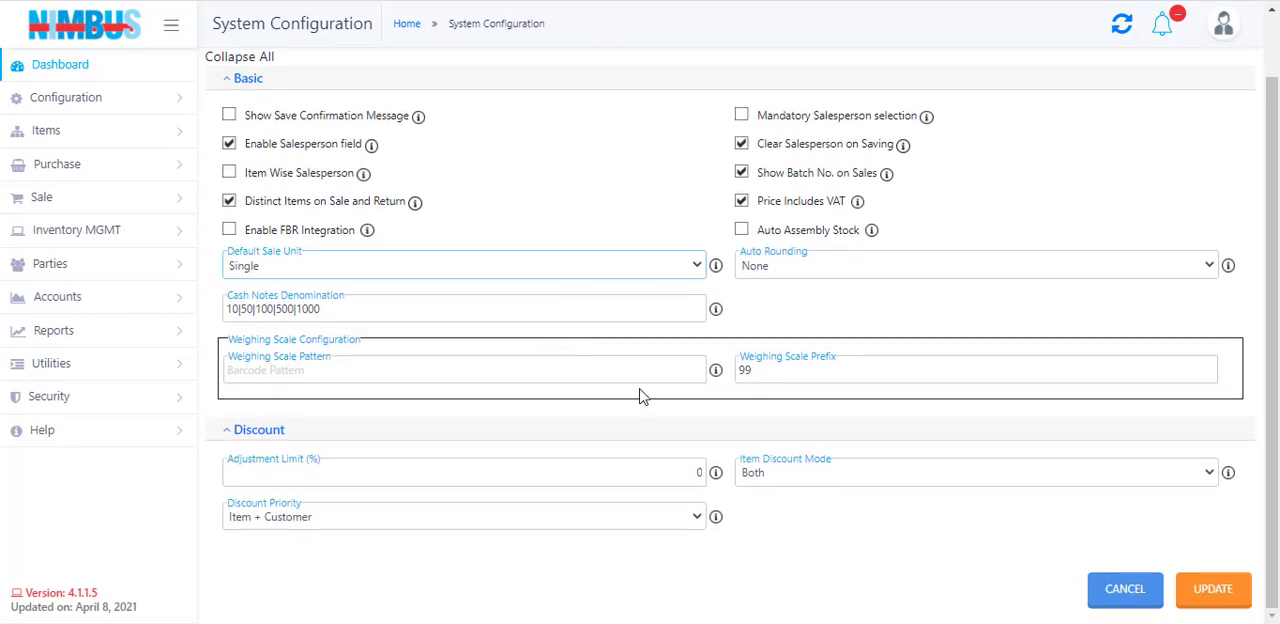
pyautogui.click(1200, 598)
pyautogui.click(722, 370)
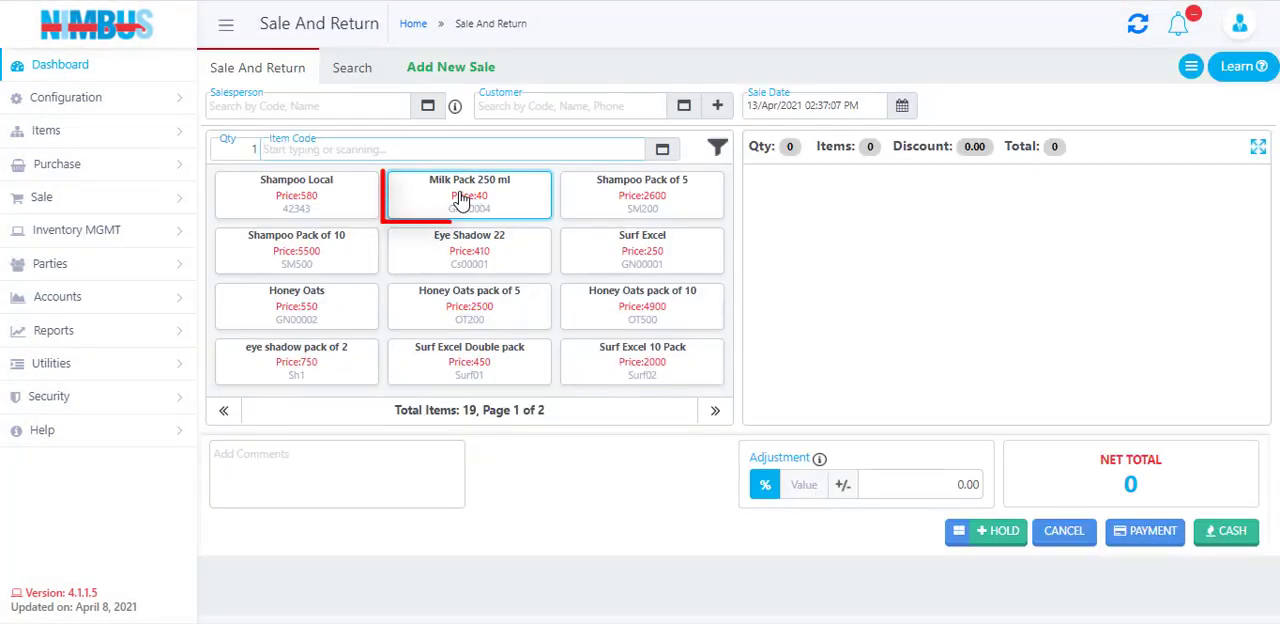
# Add Milk Pack 250 ml to the new sale and switch its selling unit from single to pack
pyautogui.click(460, 200)
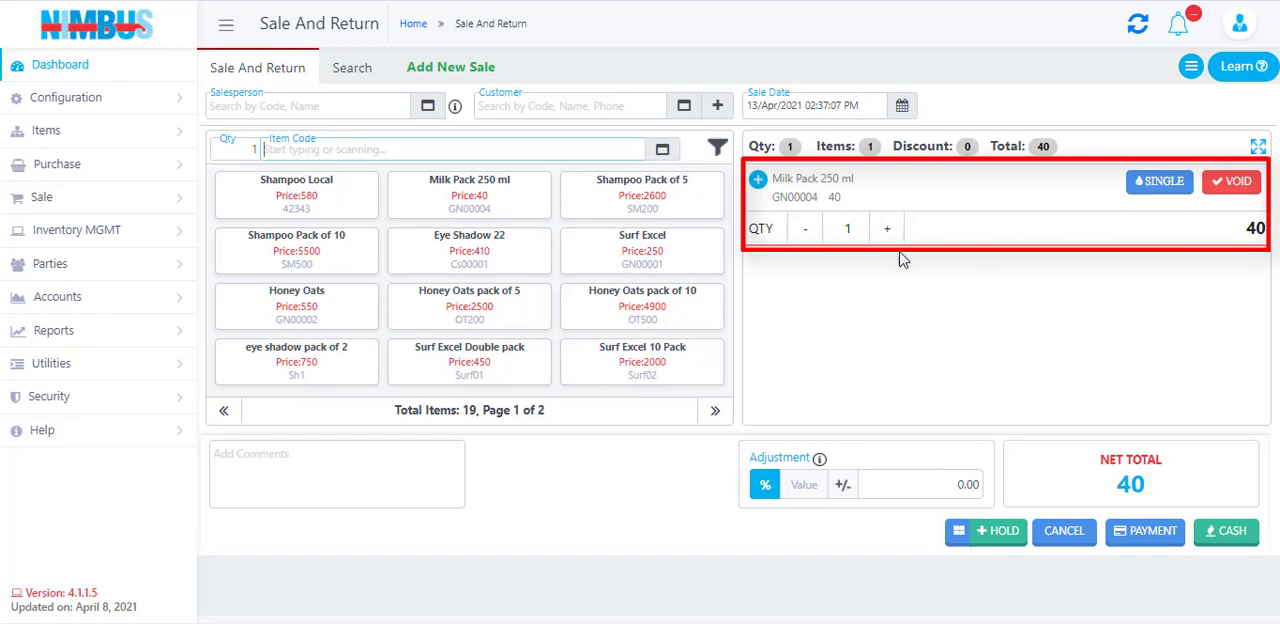
pyautogui.click(1150, 186)
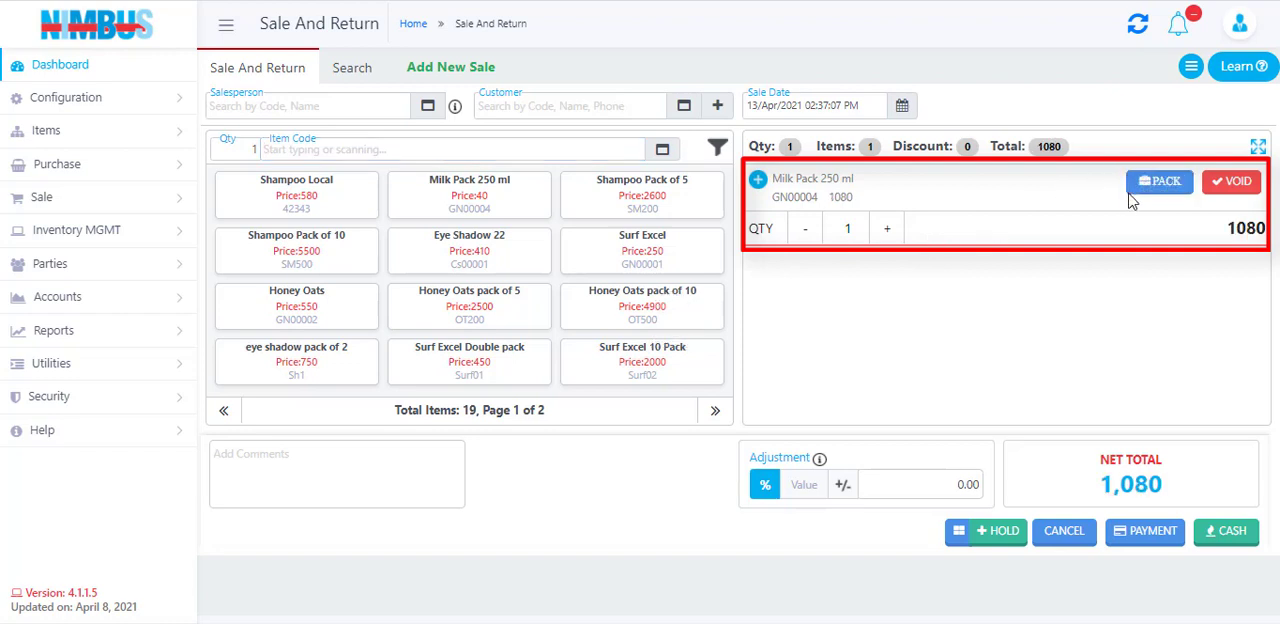